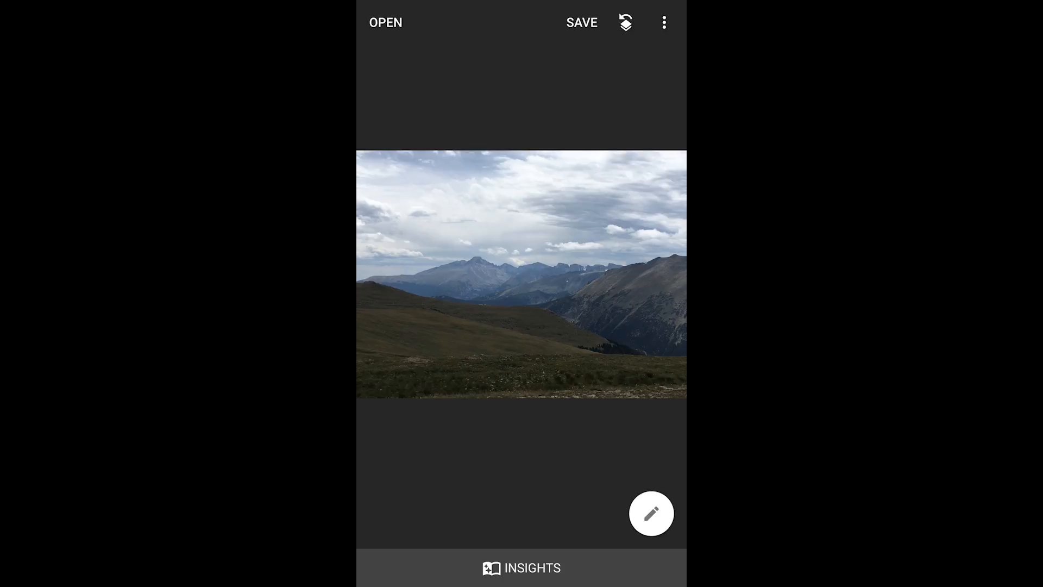
- Browse the Tune Image adjustments around Ambiance, then discard them without changing the photo
click(651, 512)
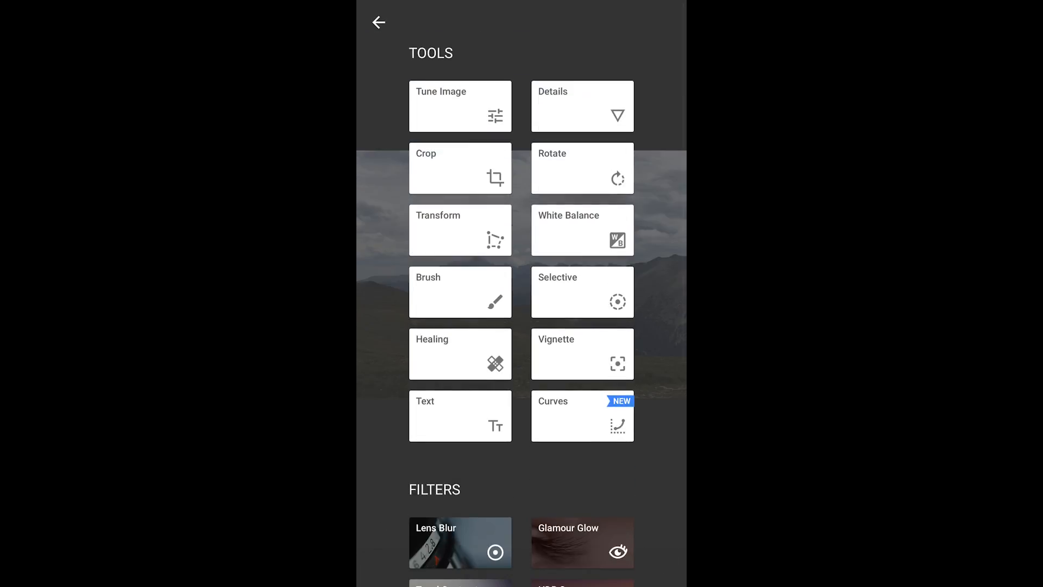
click(460, 106)
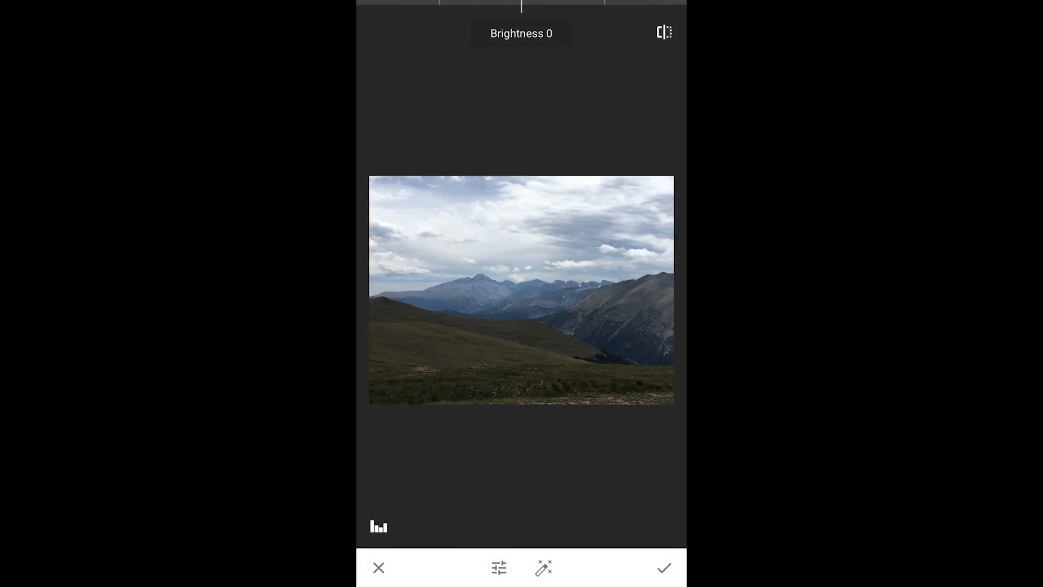
drag(522, 326, 522, 269)
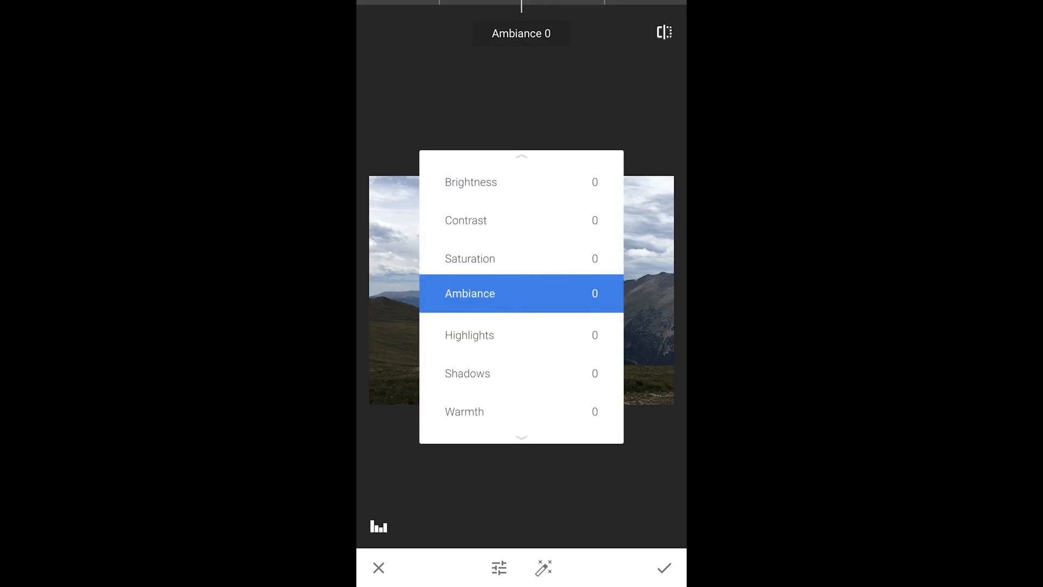
drag(521, 367, 522, 270)
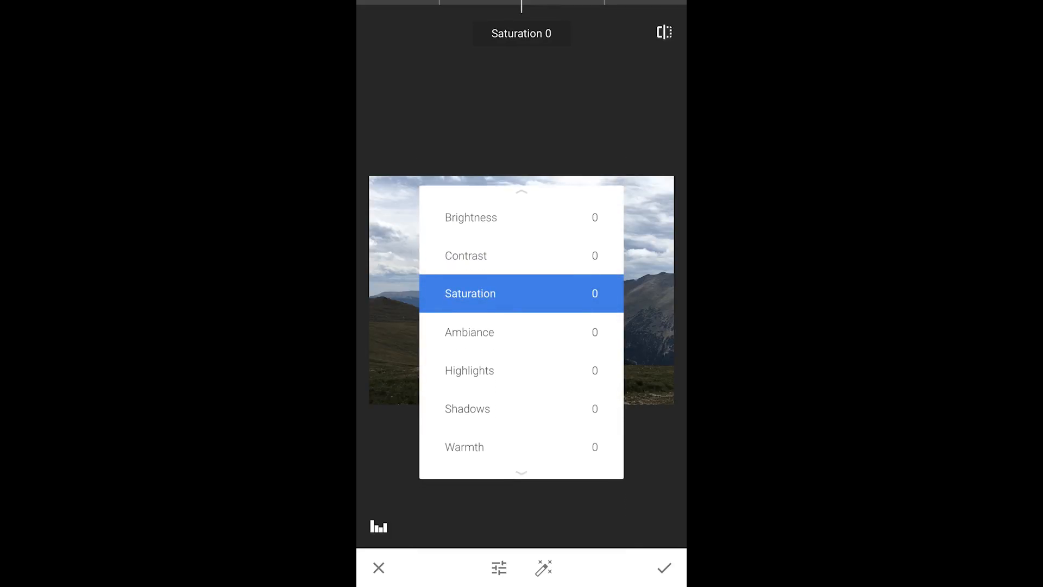
mouse_move(522, 367)
mouse_down()
mouse_move(521, 293)
mouse_move(522, 367)
mouse_up()
mouse_move(521, 294)
mouse_down()
mouse_move(521, 343)
mouse_move(522, 269)
mouse_up()
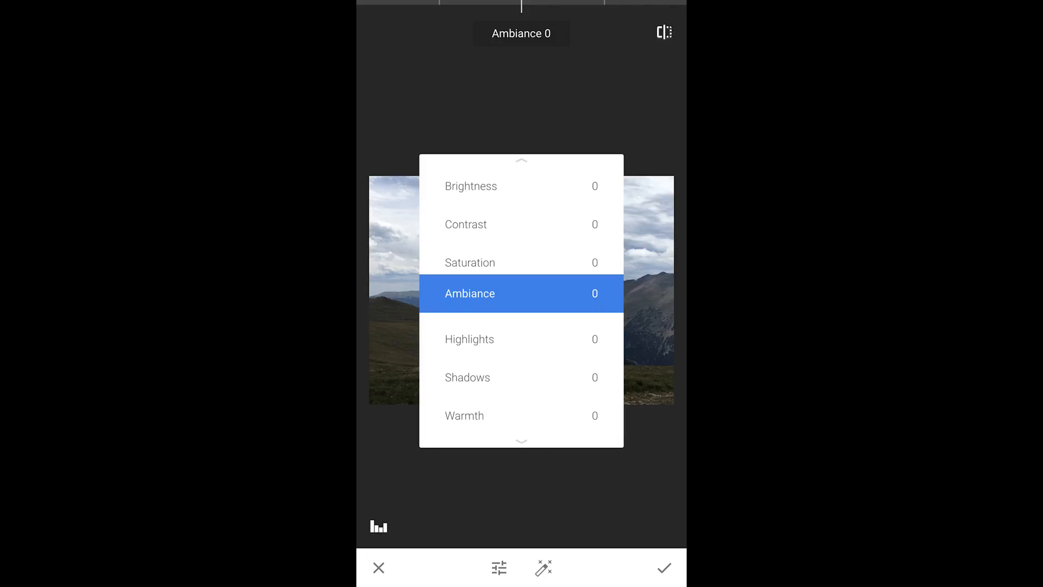
scroll(521, 293, up, 2)
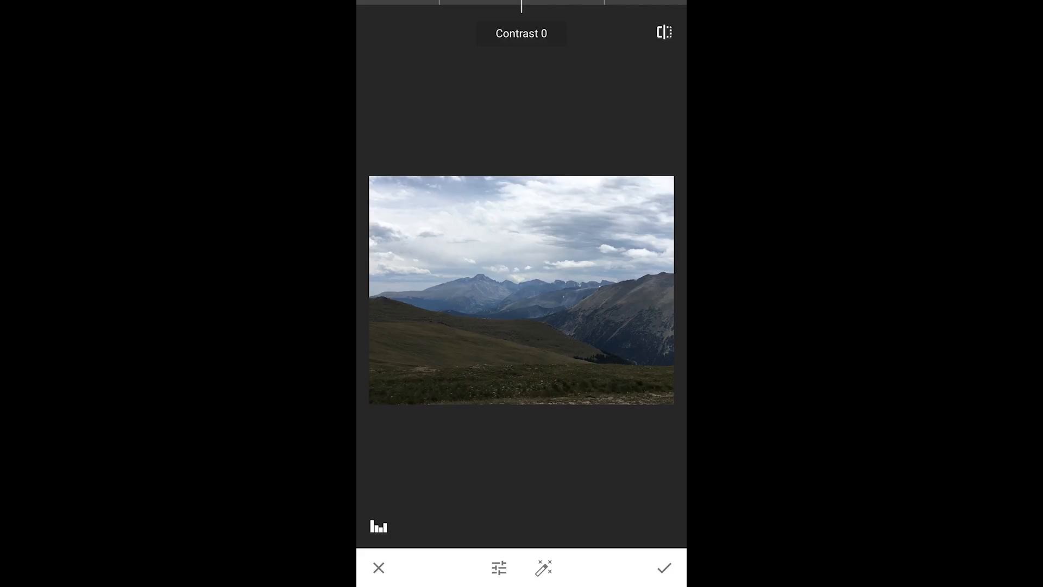
click(664, 567)
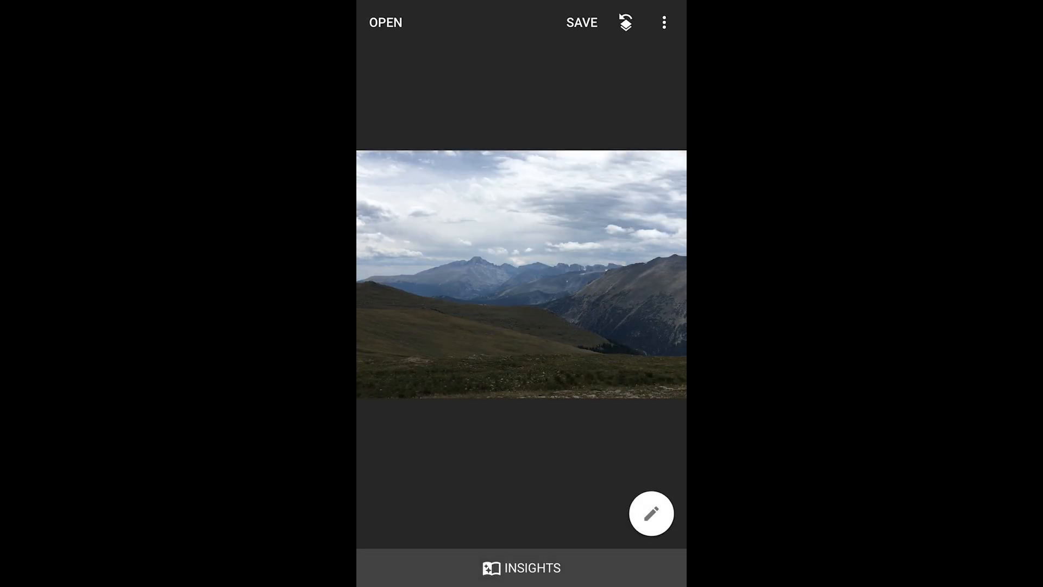
- Bring up the Curves tool on the mountain photo from the Tools list
click(651, 512)
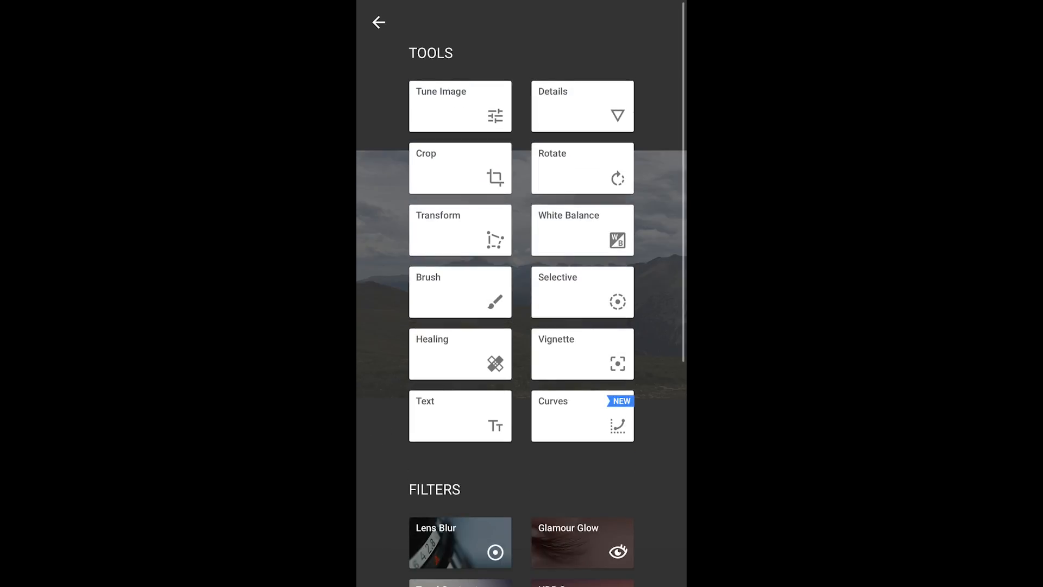
click(578, 410)
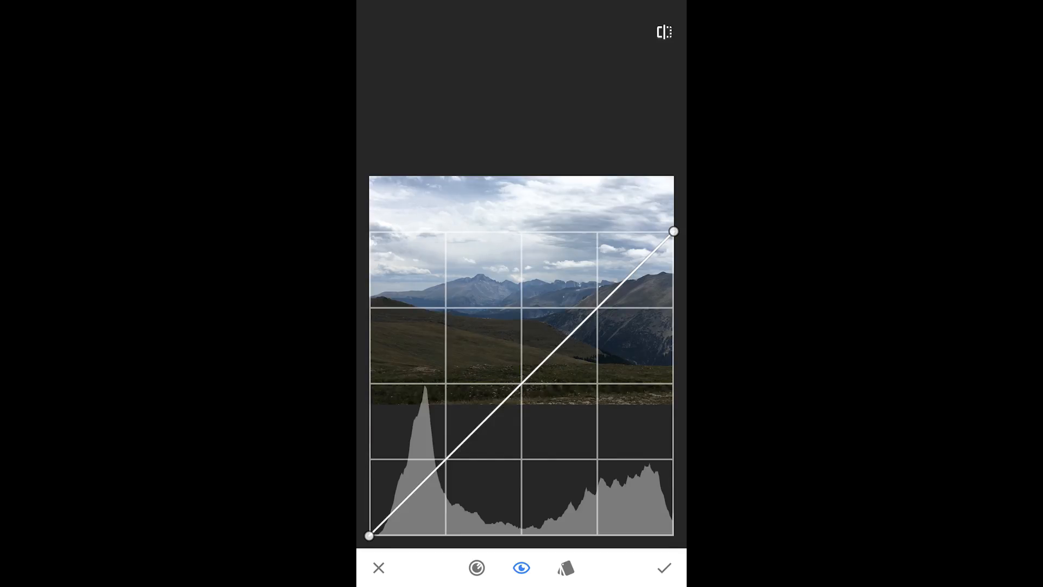
- Shape an S-curve with a raised upper point and lowered shadow point, checking the channel selector
drag(597, 308, 574, 297)
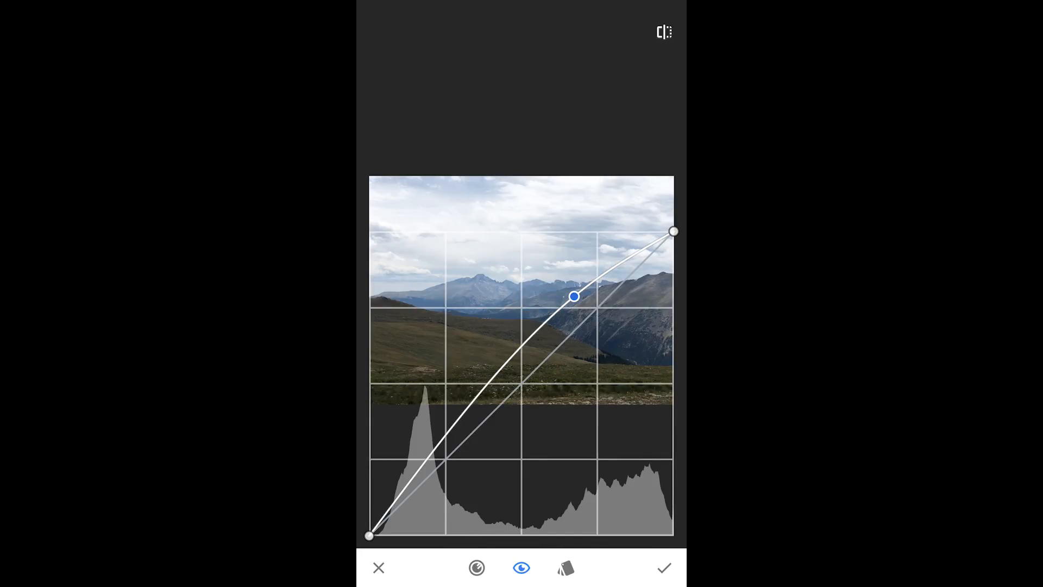
drag(457, 432, 469, 451)
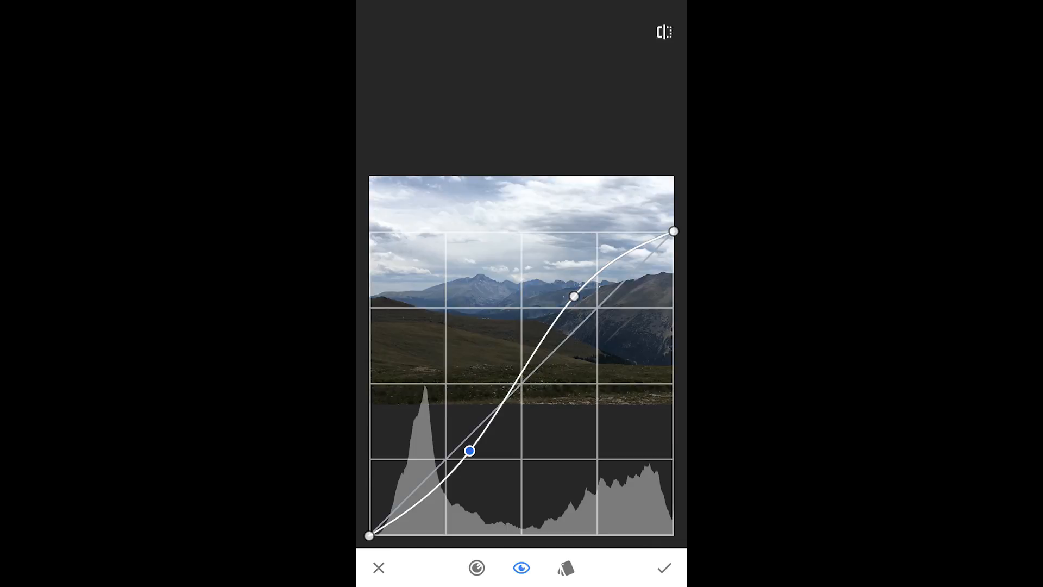
drag(574, 297, 582, 303)
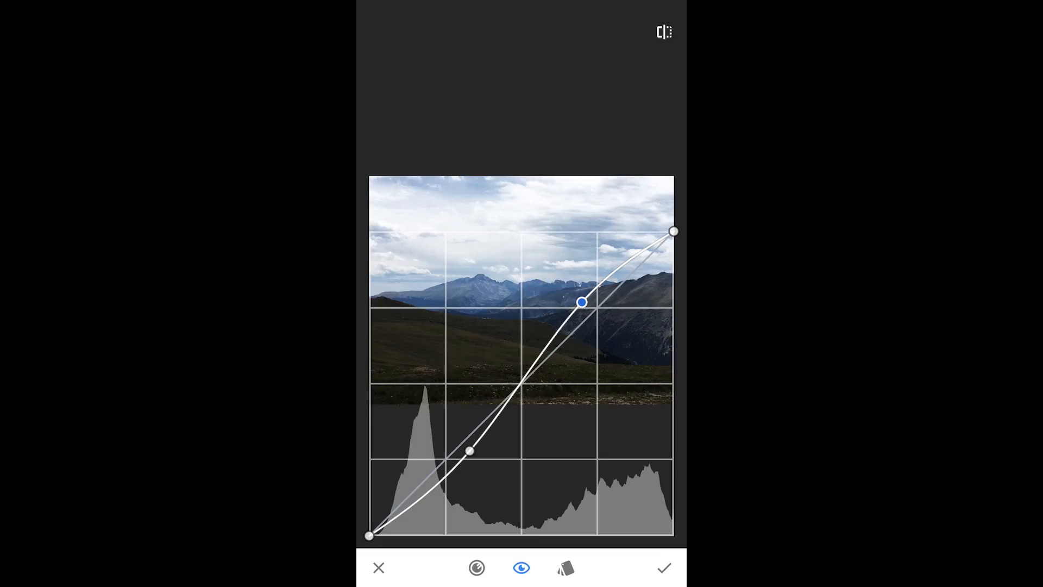
click(477, 567)
click(520, 567)
- Apply the S-curve, reopen Curves and preview the Soft Contrast, Hard Contrast, Brighten, P01 and P02 presets
click(664, 567)
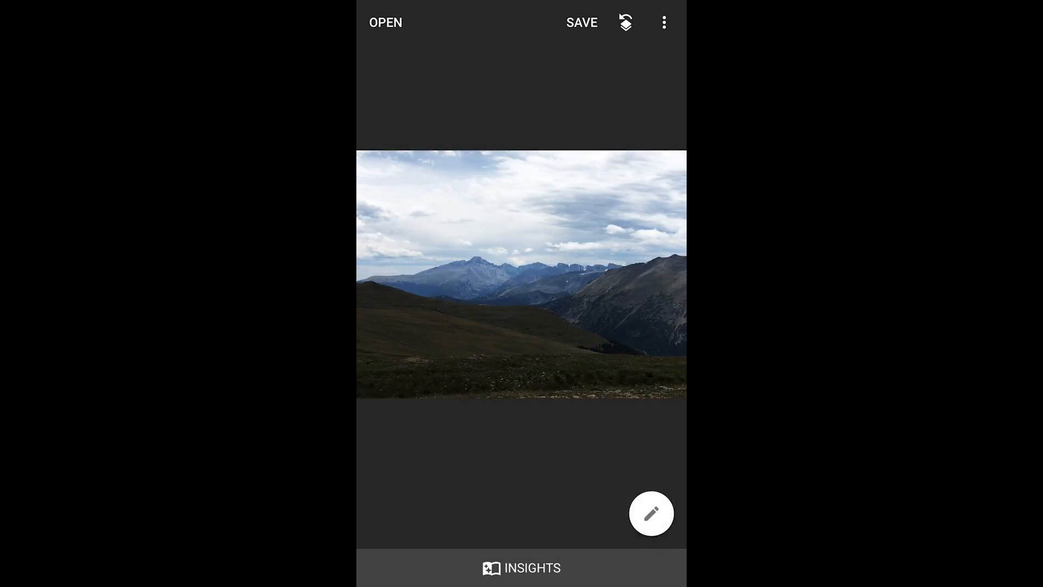
click(652, 512)
click(582, 411)
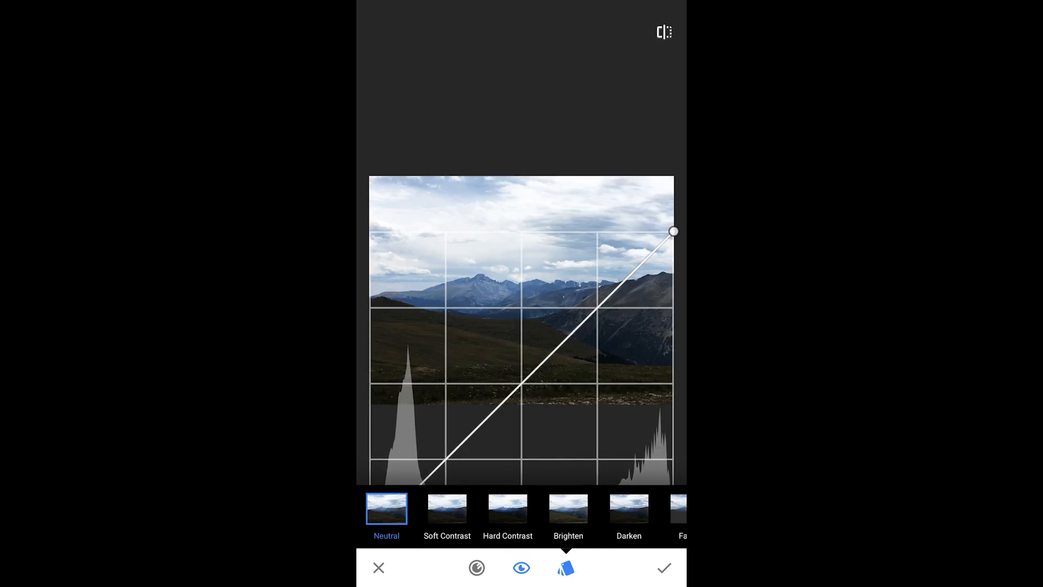
click(447, 508)
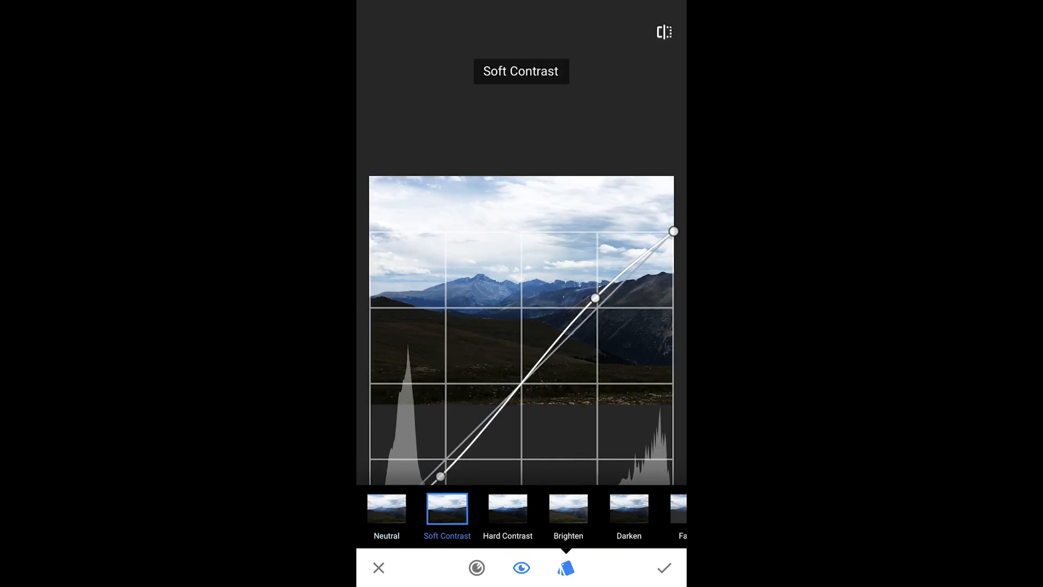
click(508, 509)
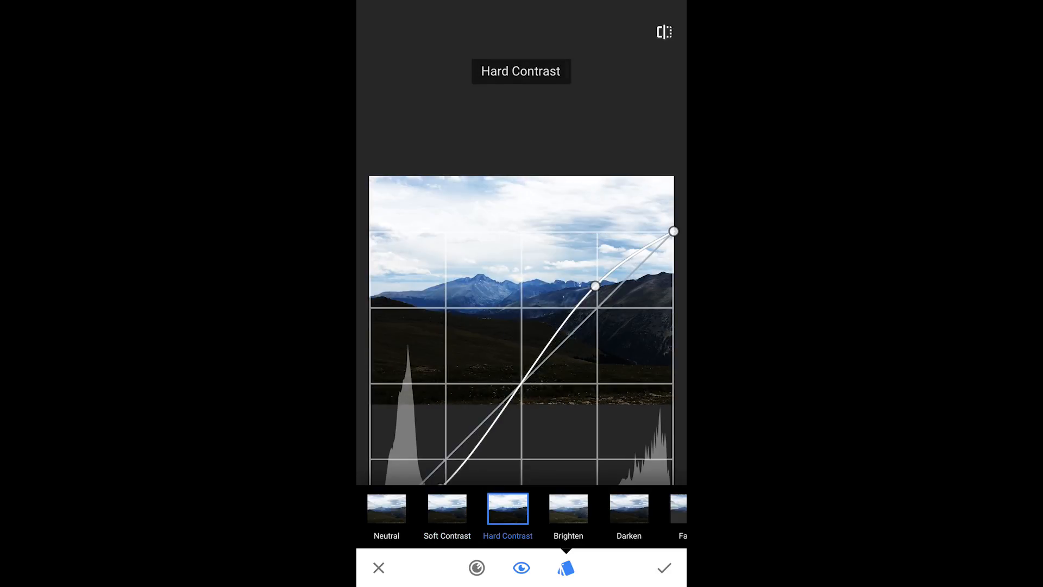
click(568, 508)
drag(570, 509, 457, 508)
drag(571, 509, 456, 509)
click(520, 509)
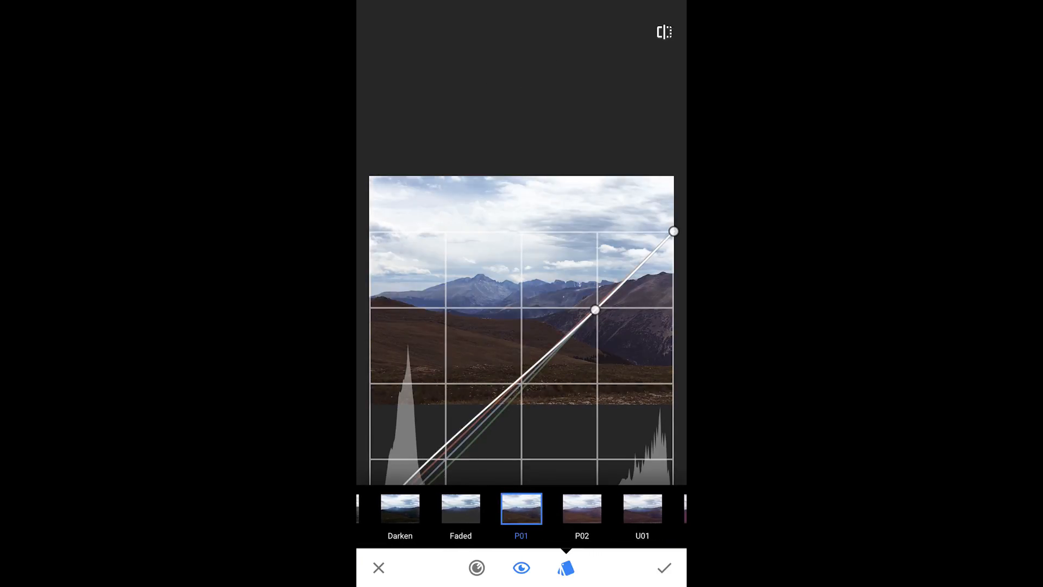
click(582, 508)
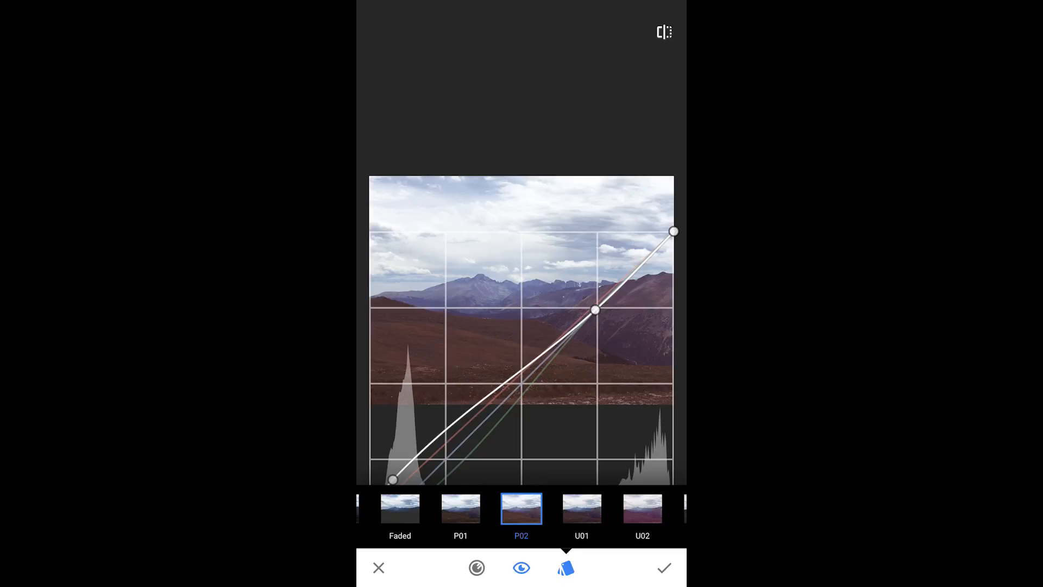
- Place a point on a fresh curve and show the RGB/Red/Green/Blue/Luminance channel choices
click(476, 568)
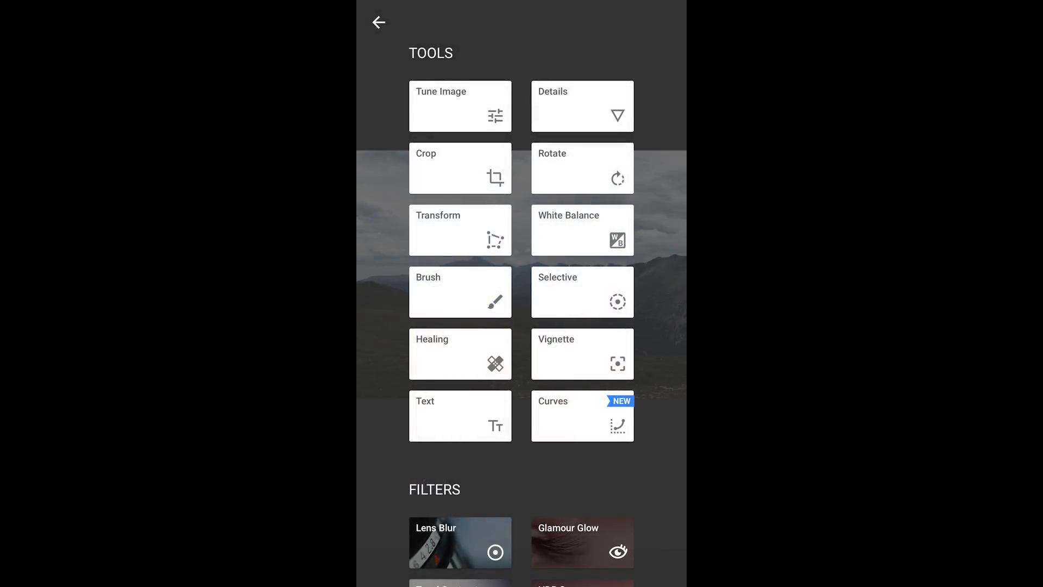
click(582, 415)
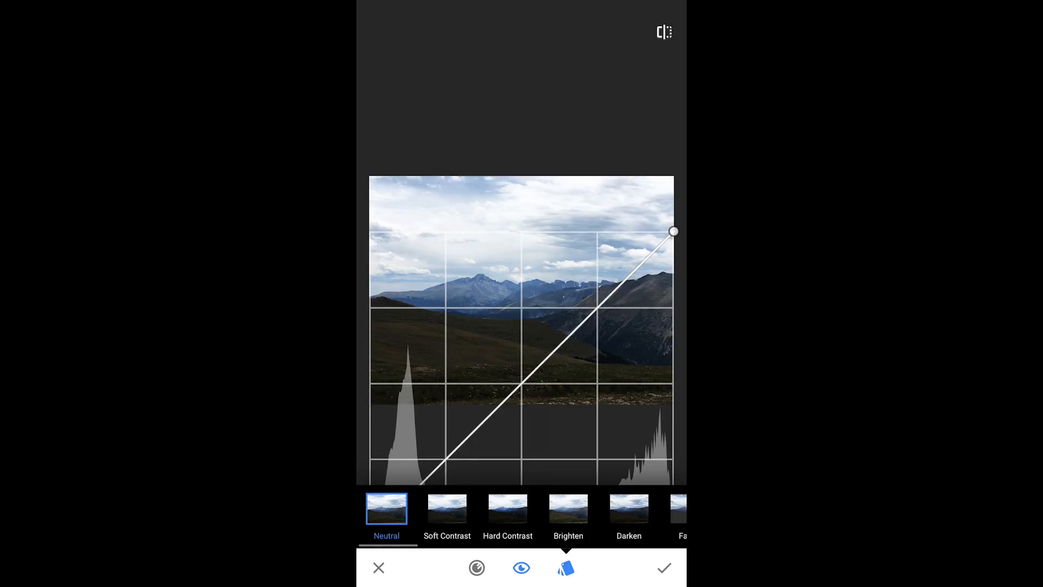
click(552, 369)
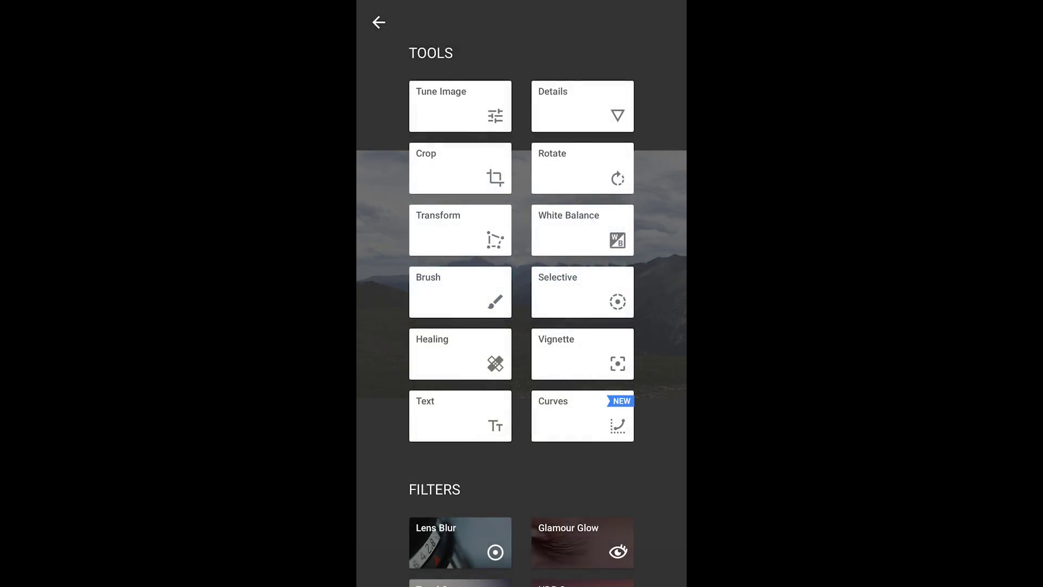
click(582, 416)
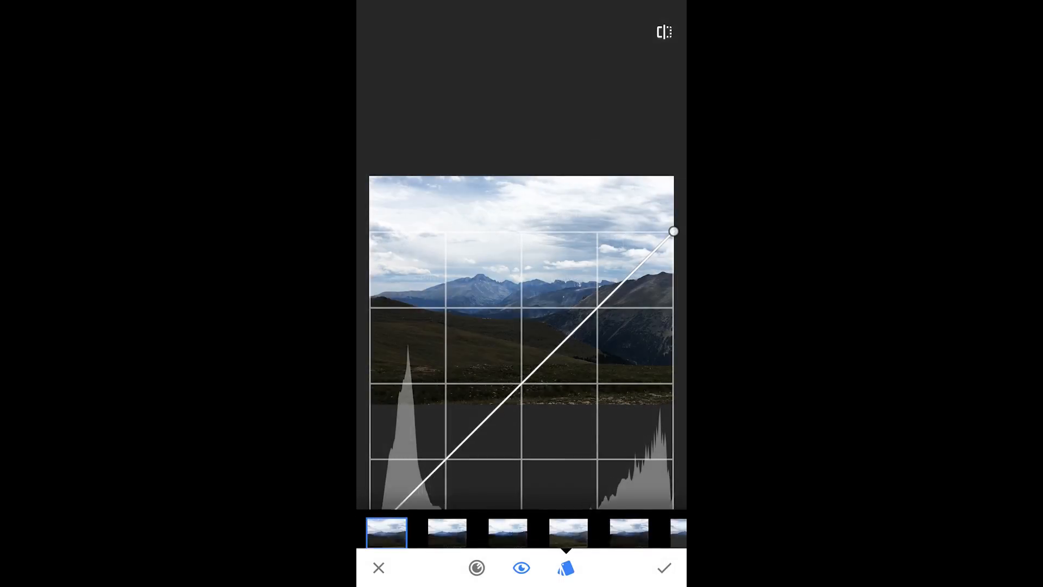
click(476, 568)
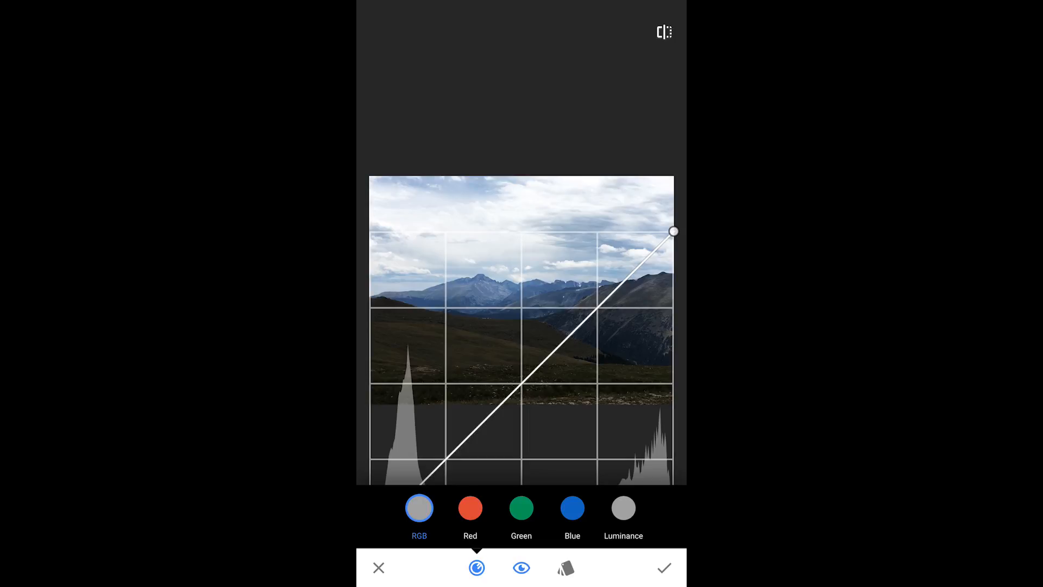
- Lift the Red channel curve's midpoint slightly to warm the landscape and apply it
click(470, 509)
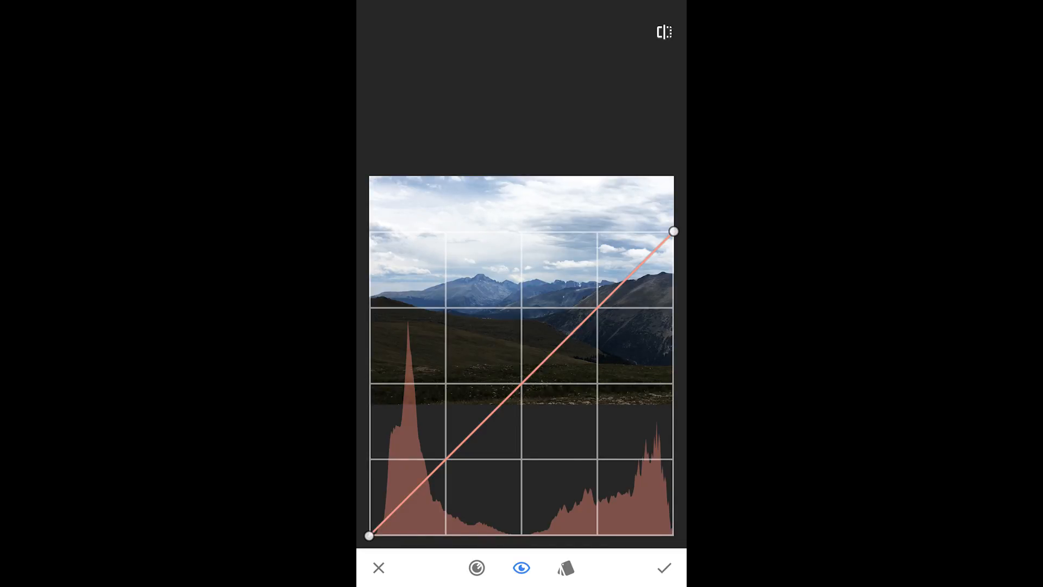
mouse_move(534, 371)
mouse_down()
mouse_move(550, 326)
mouse_move(534, 310)
mouse_up()
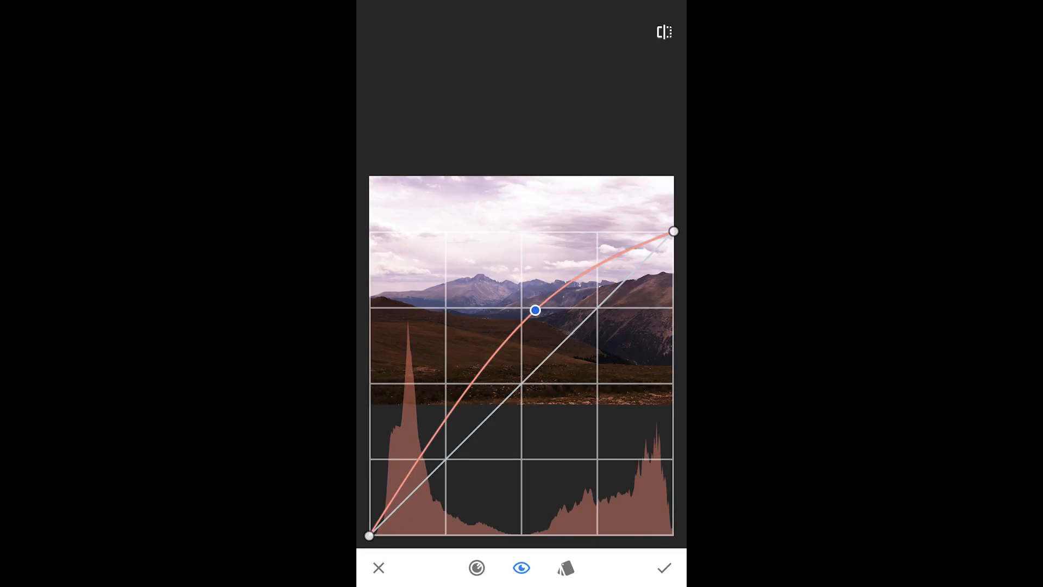
drag(534, 309, 552, 319)
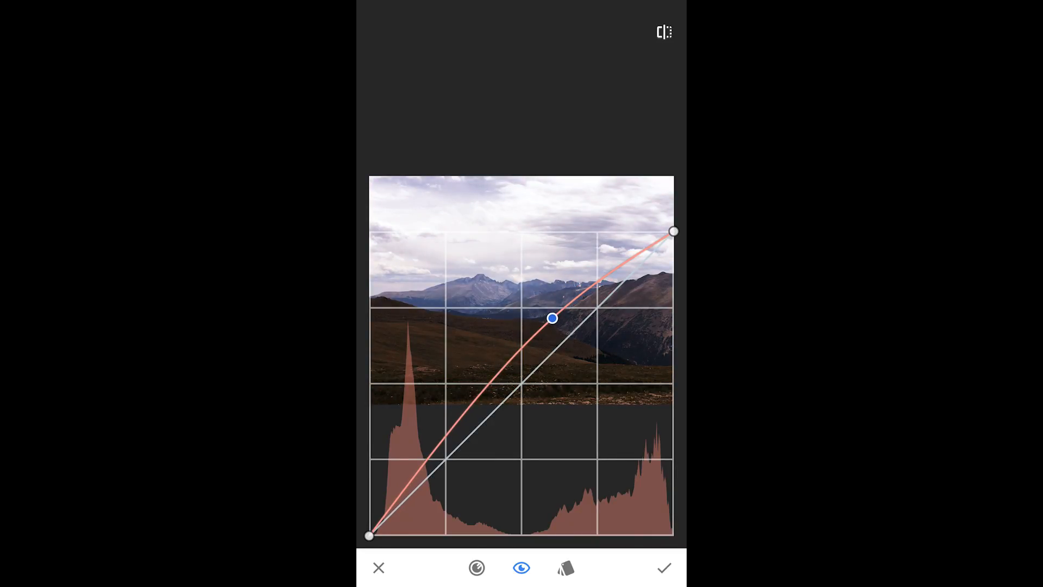
drag(551, 318, 555, 319)
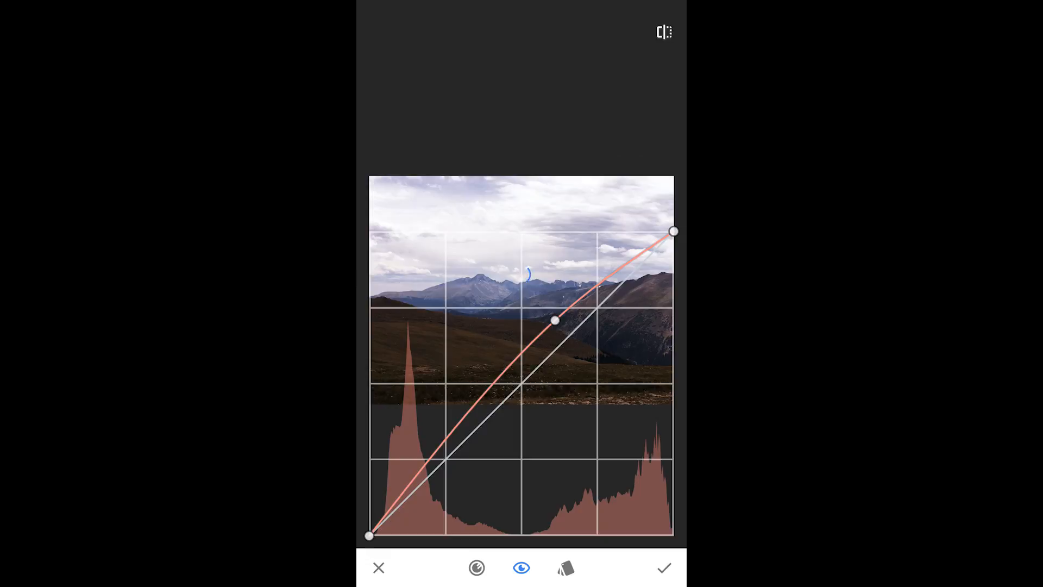
click(664, 569)
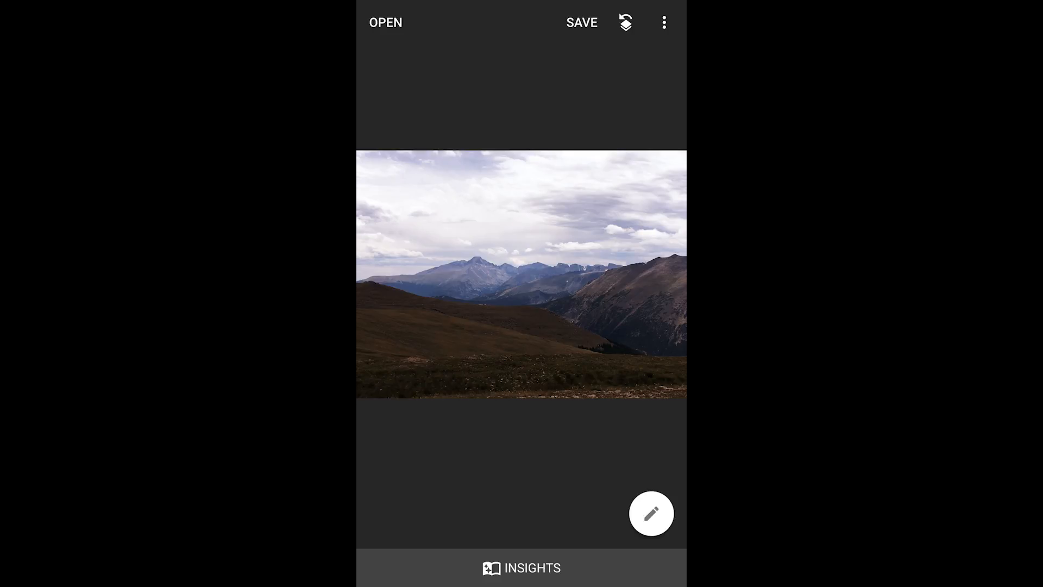
- Raise Ambiance to +20 in Tune Image and apply it
click(650, 512)
click(459, 105)
mouse_move(521, 293)
mouse_down()
mouse_move(522, 245)
mouse_move(522, 301)
mouse_up()
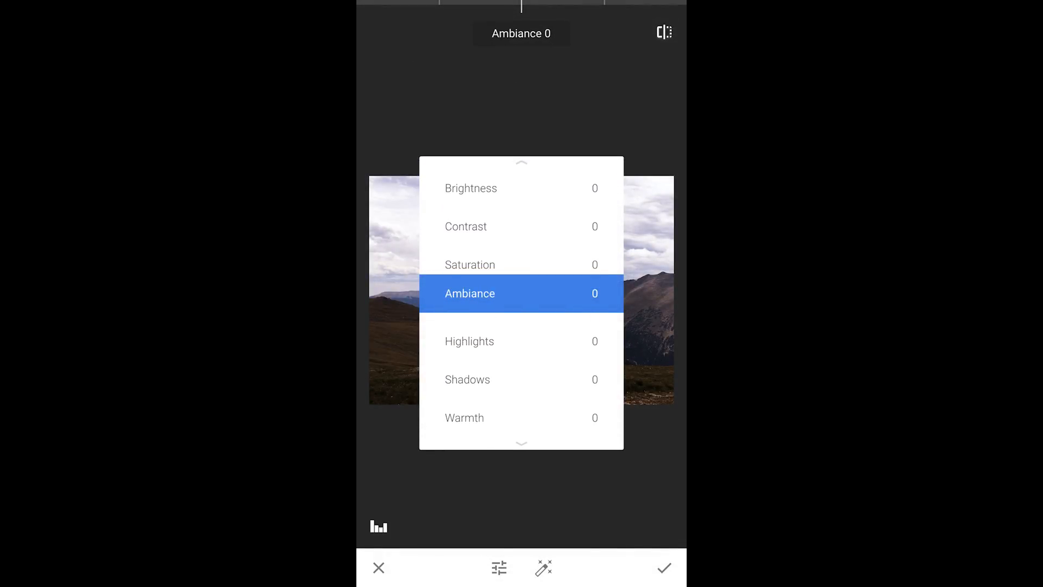
drag(489, 293, 572, 294)
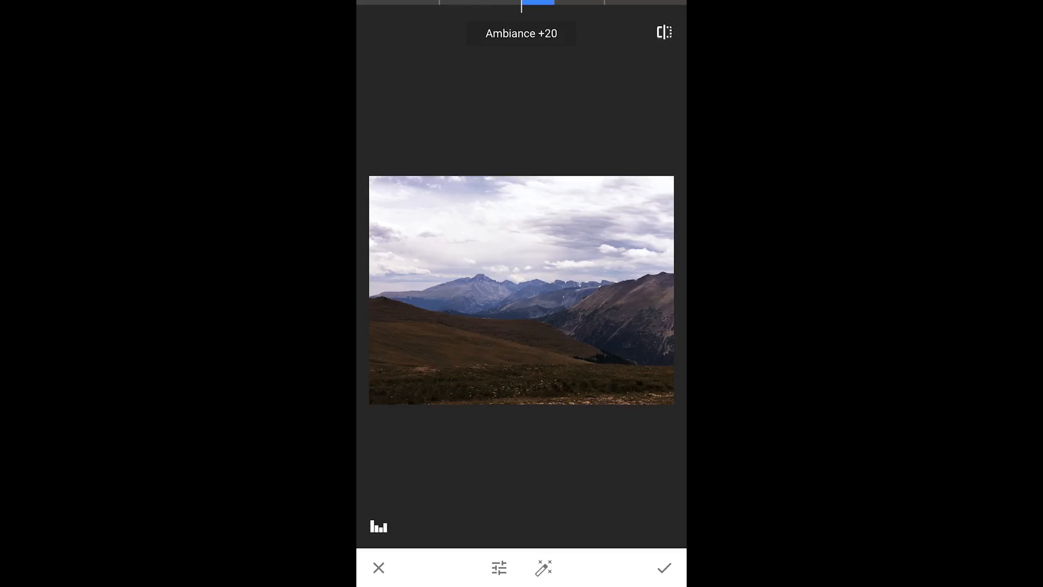
click(663, 568)
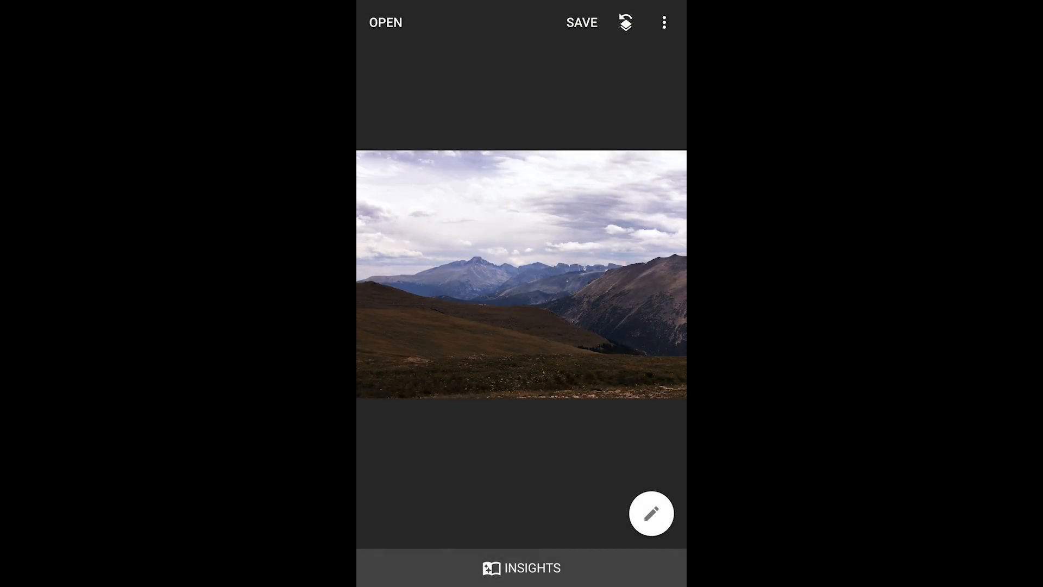
click(651, 513)
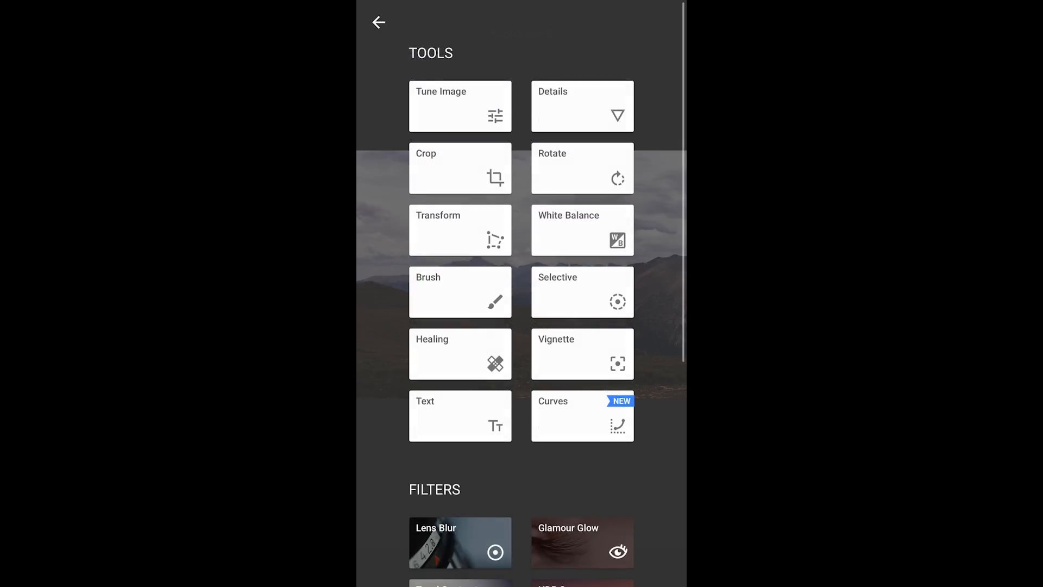
click(459, 105)
mouse_move(521, 367)
mouse_down()
mouse_move(522, 204)
mouse_move(521, 293)
mouse_up()
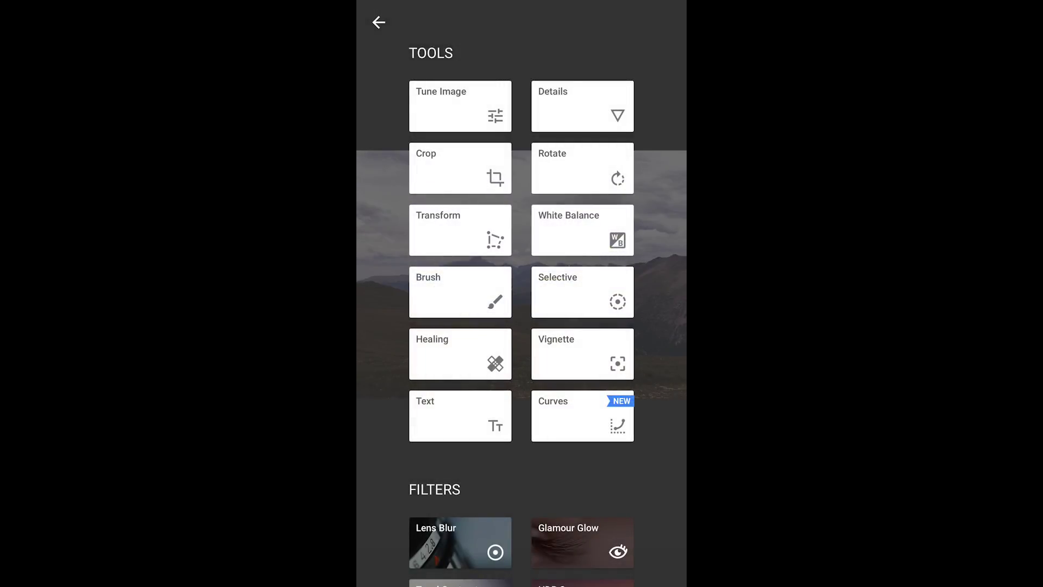
click(582, 415)
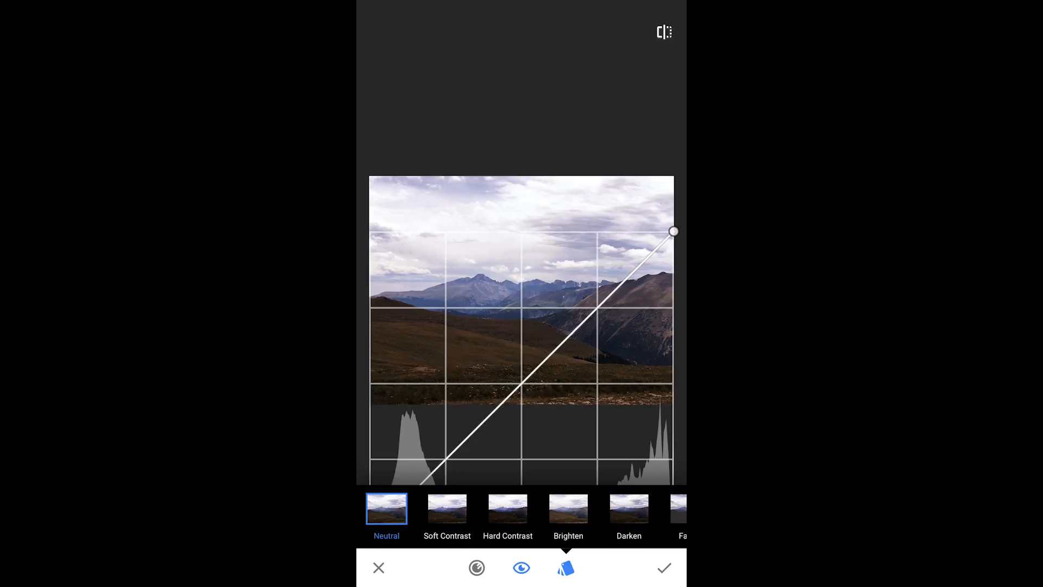
click(565, 568)
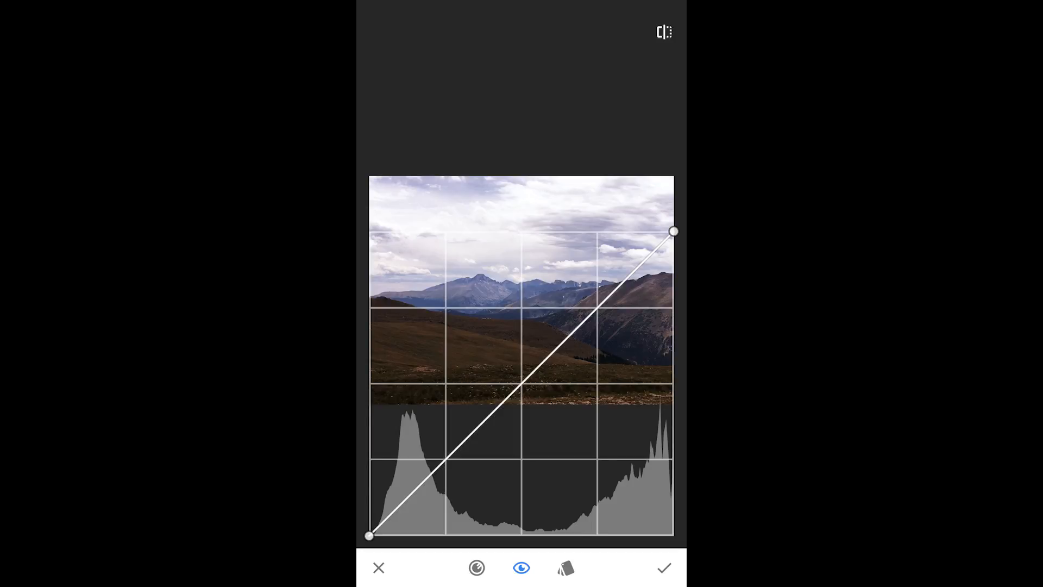